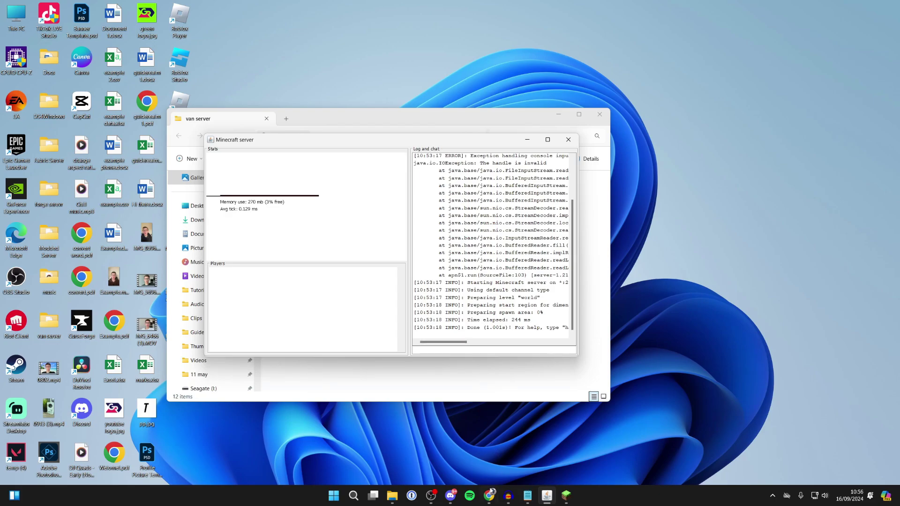
Step: Look over the Minecraft server hosting features on the Apex Hosting home page in the browser
left_click(491, 494)
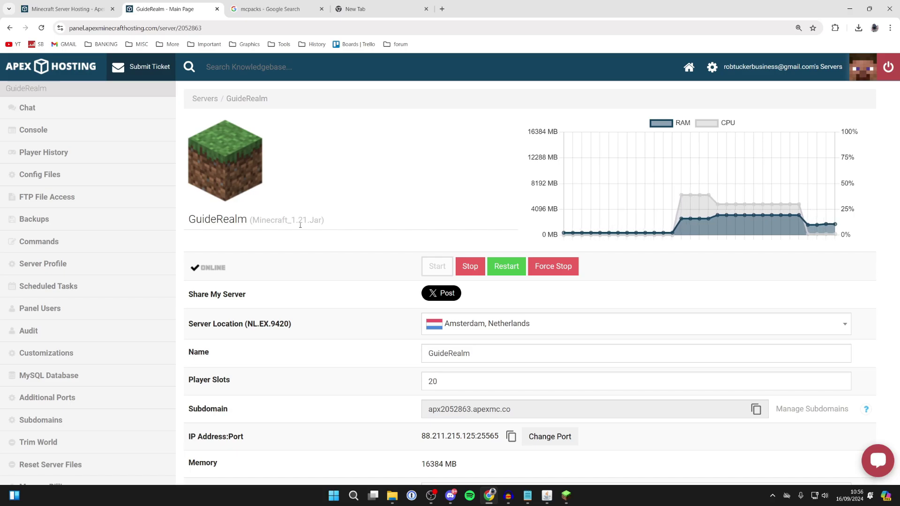
left_click(80, 3)
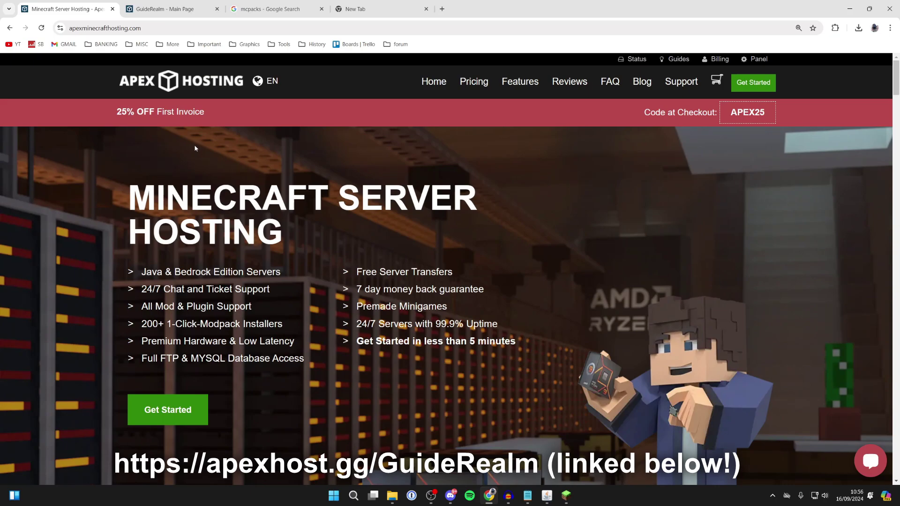
scroll(209, 171, "down", 5)
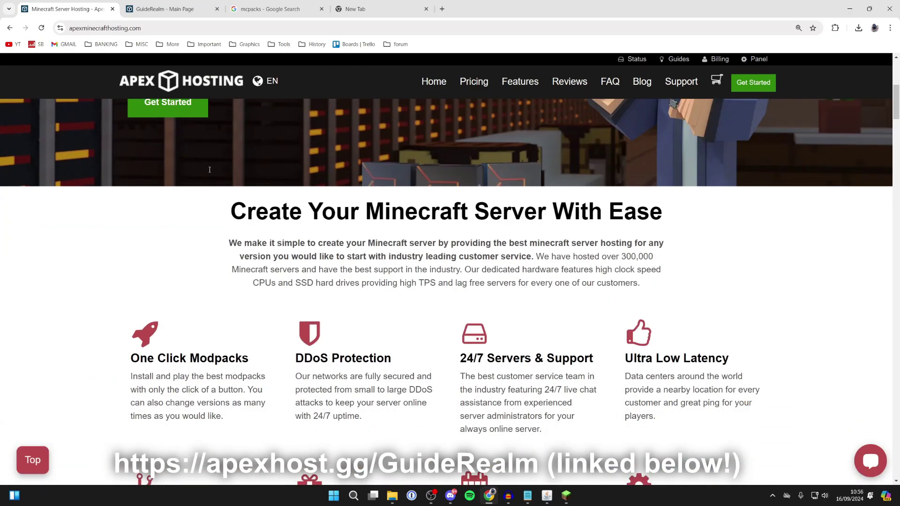
scroll(210, 174, "down", 2)
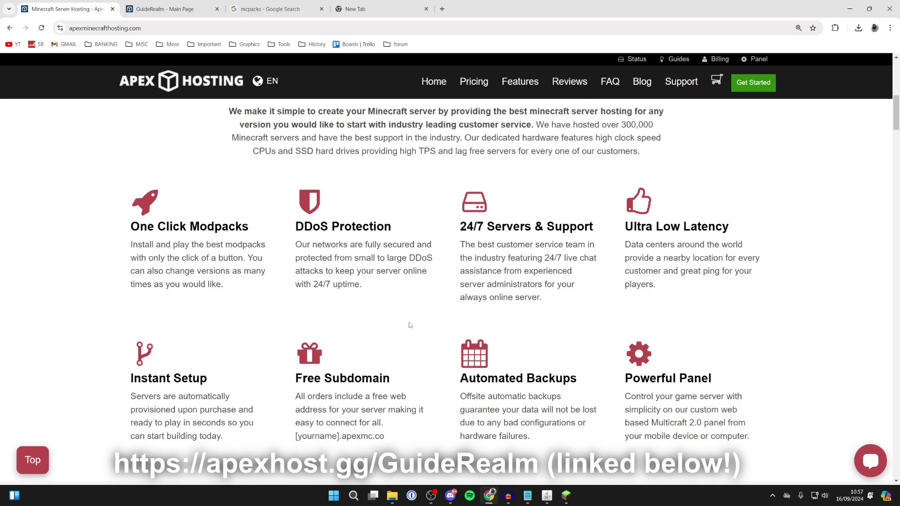
scroll(384, 327, "up", 5)
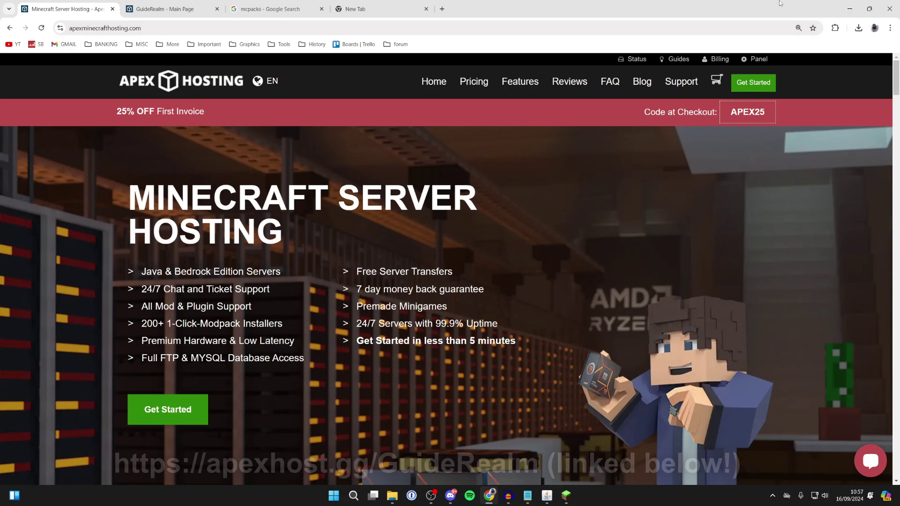
left_click(850, 9)
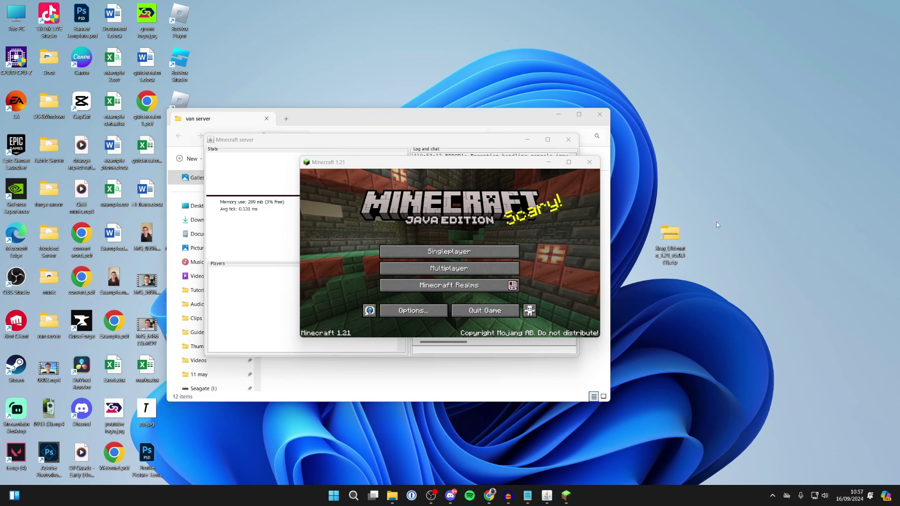
Step: Open MCPacks from the browser's search results, consent to the data use request, and upload the Xray Ultimate resource pack zip
left_click(670, 234)
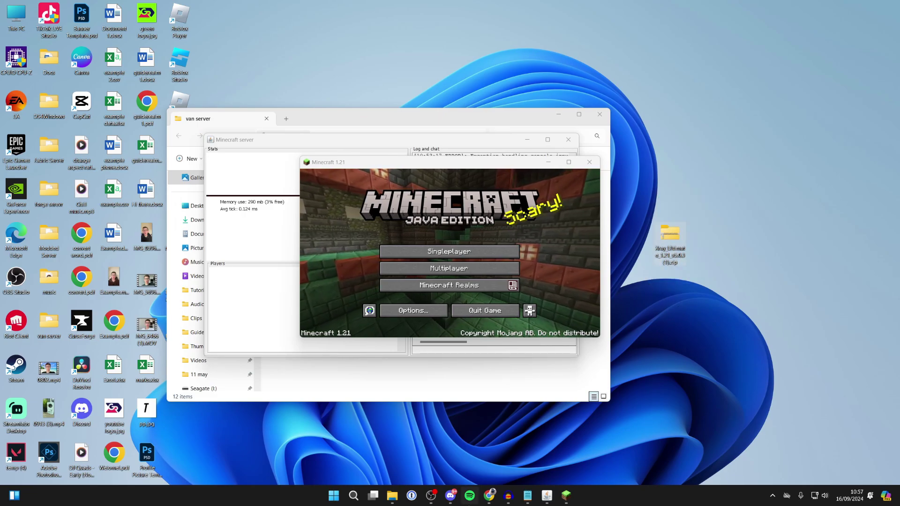
left_click(489, 496)
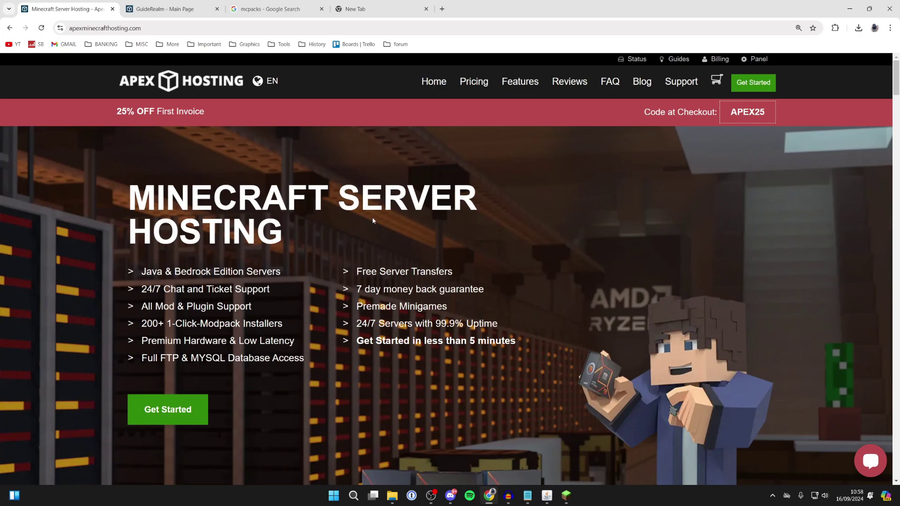
left_click(274, 7)
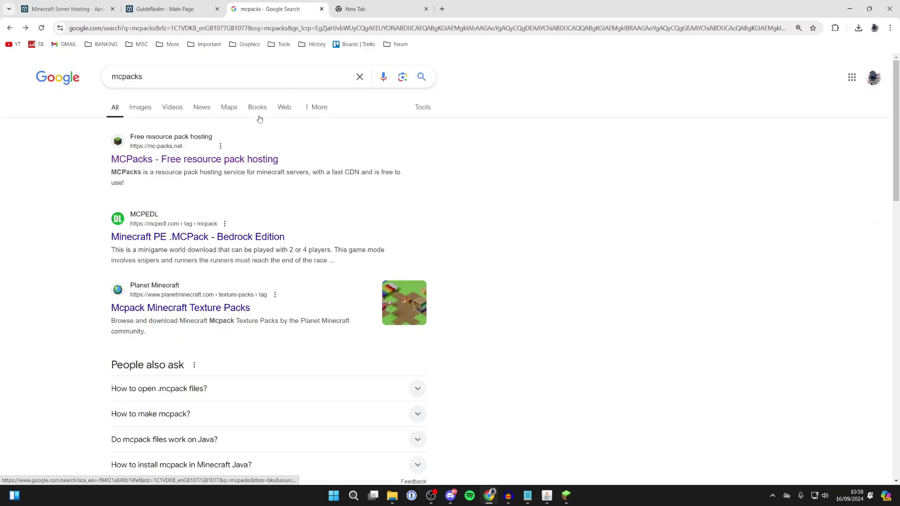
left_click(250, 160)
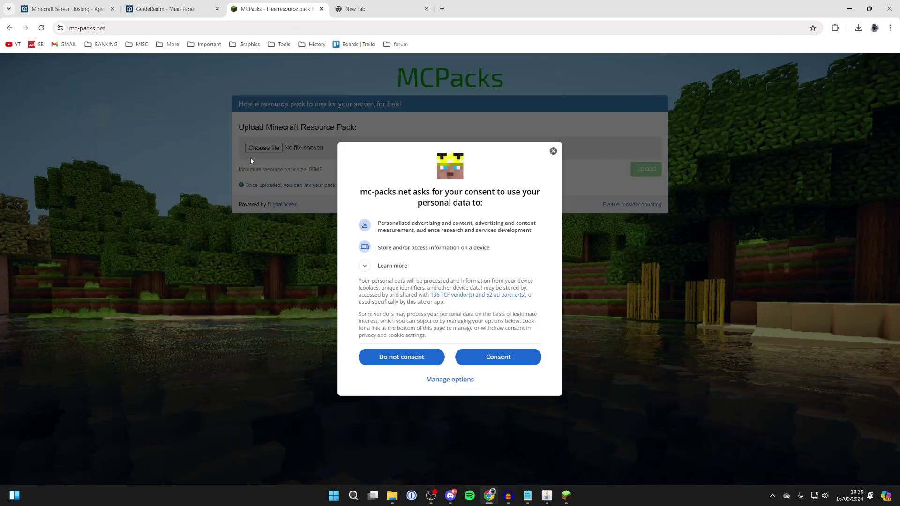
left_click(468, 357)
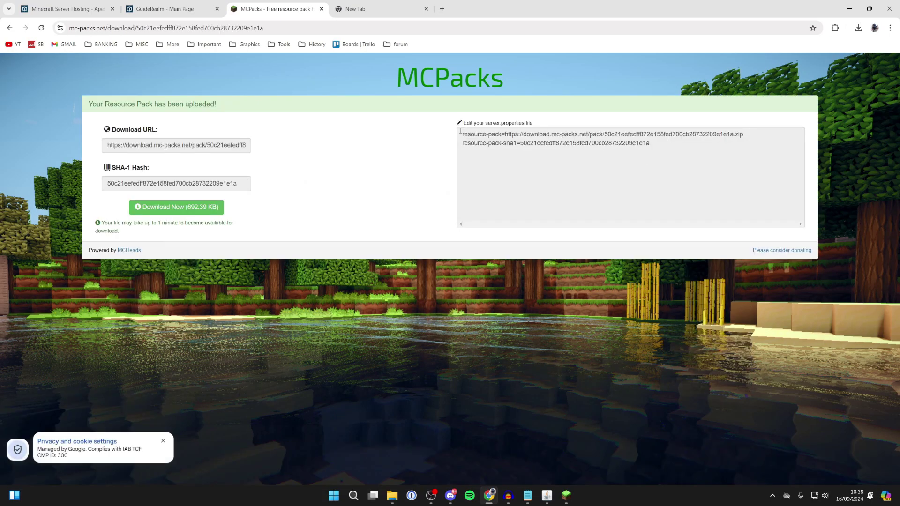
Step: Copy the resource-pack and resource-pack-sha1 lines that MCPacks generated for the server properties file
left_click_drag(462, 133, 692, 144)
right_click(502, 134)
left_click(510, 146)
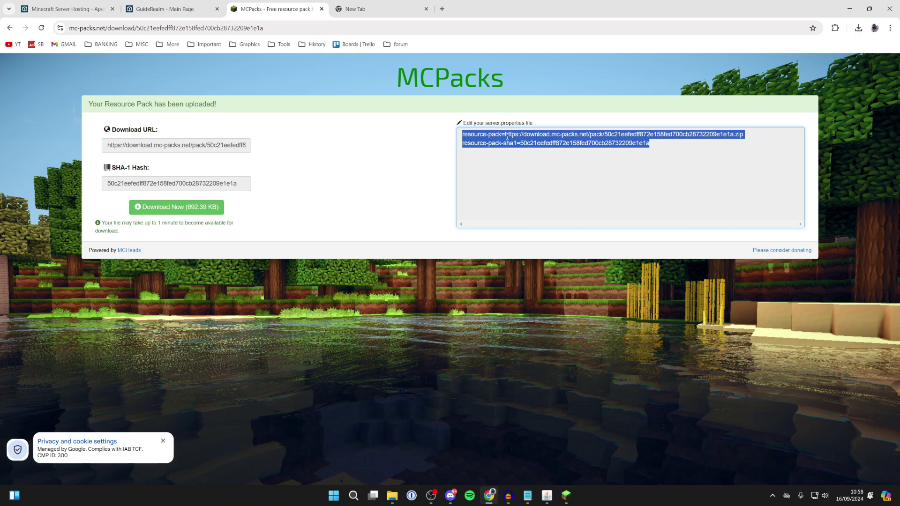
Step: Close the running Minecraft server and open server.properties from the van server folder
left_click(853, 4)
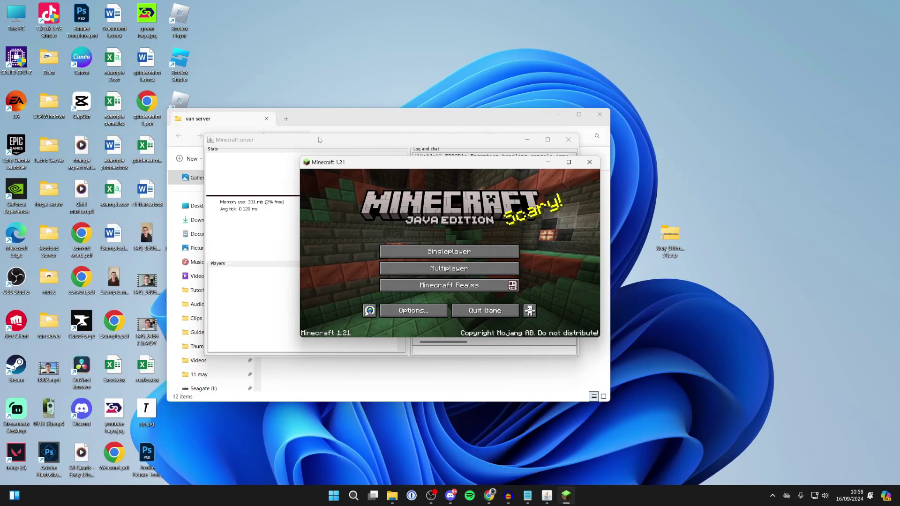
left_click(568, 139)
left_click(481, 112)
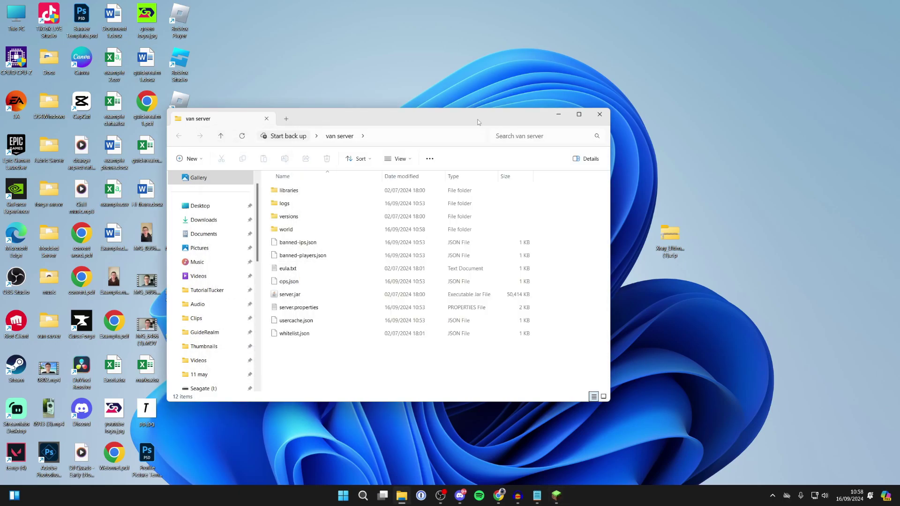
double_click(308, 308)
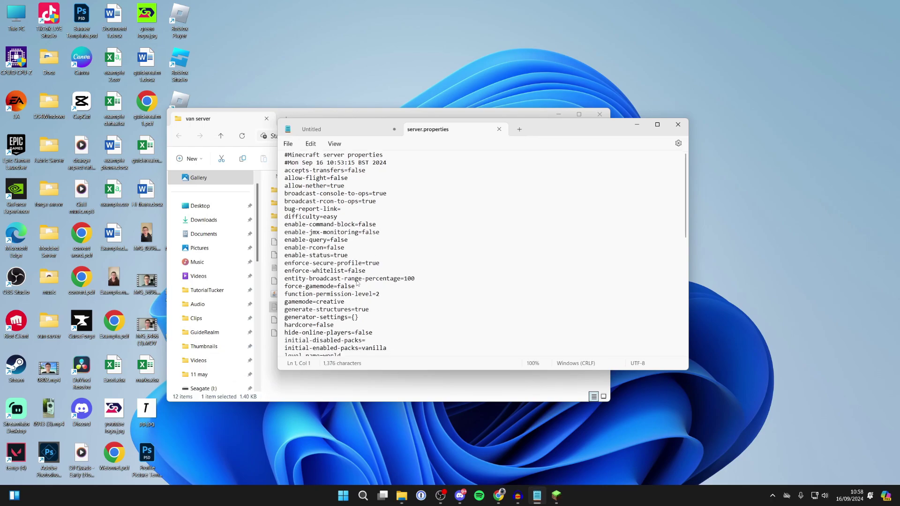
Step: Replace the empty resource-pack= line in server.properties with the copied resource-pack and resource-pack-sha1 lines
scroll(359, 291, "down", 7)
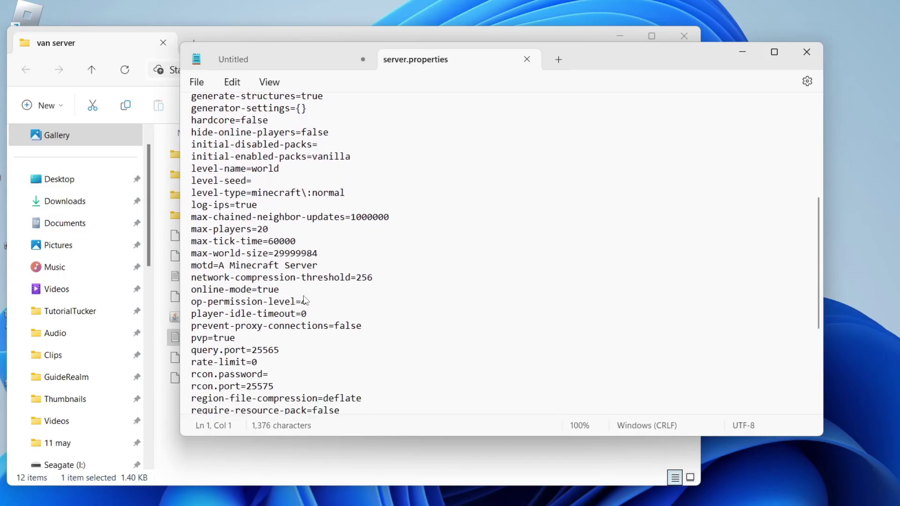
scroll(304, 300, "down", 4)
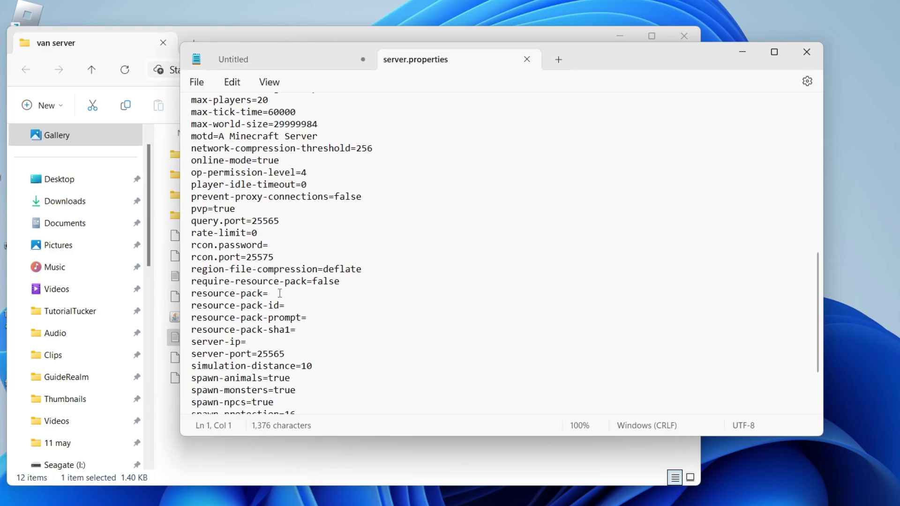
left_click(280, 294)
left_click_drag(279, 290, 183, 281)
key("BackSpace")
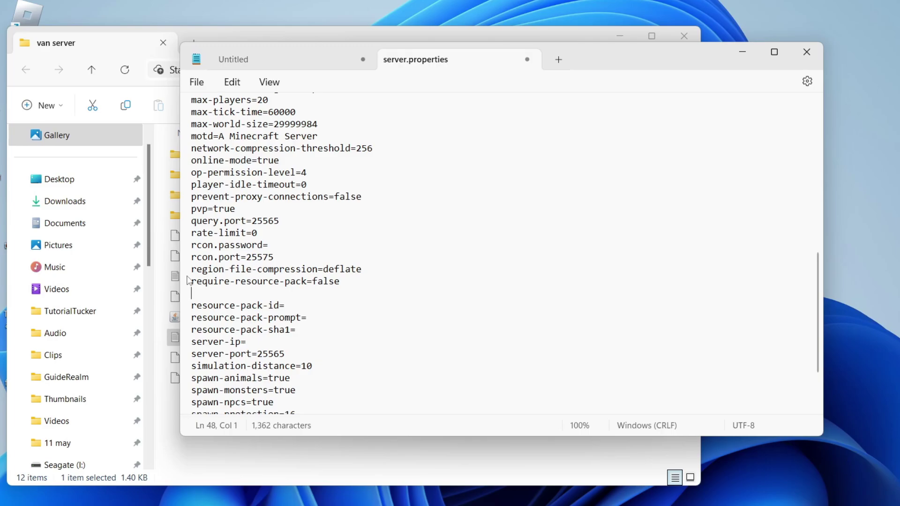
key("ctrl+v")
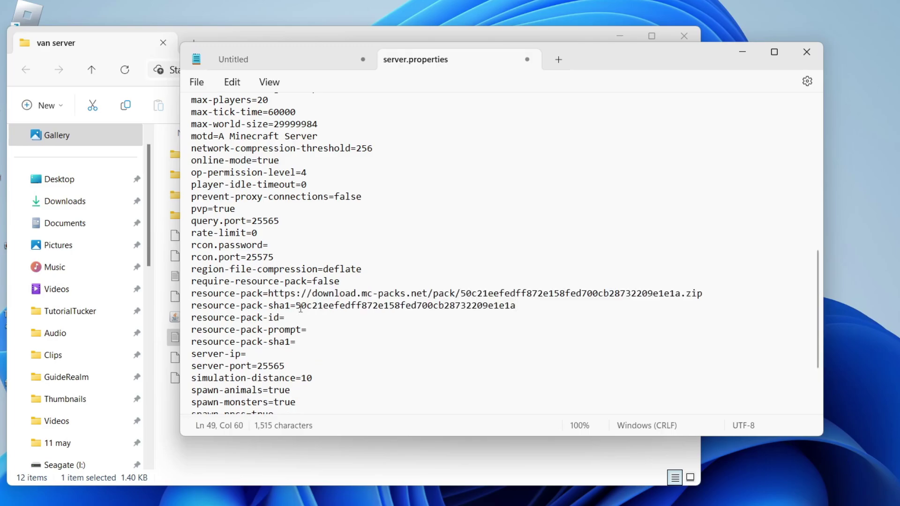
Step: Delete the duplicate empty resource-pack-sha1= line and save server.properties
left_click_drag(306, 343, 188, 343)
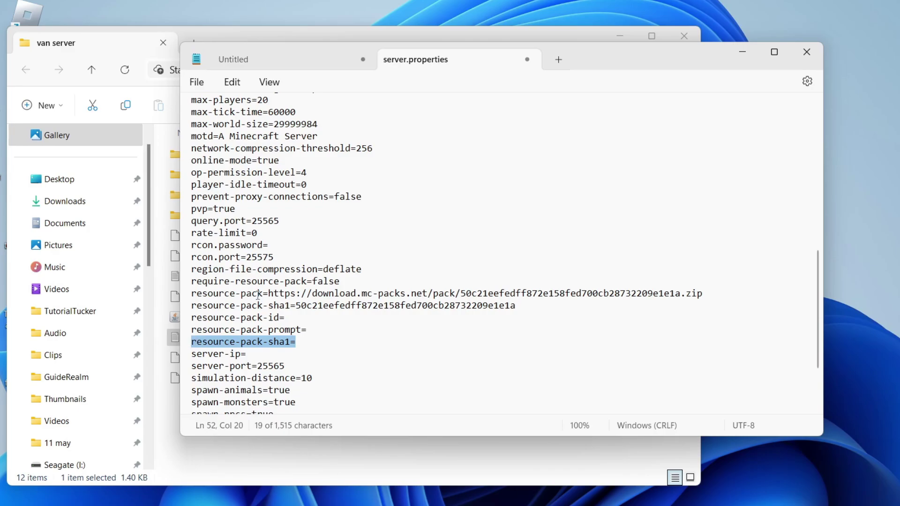
key("BackSpace")
key("BackSpace")
left_click(203, 84)
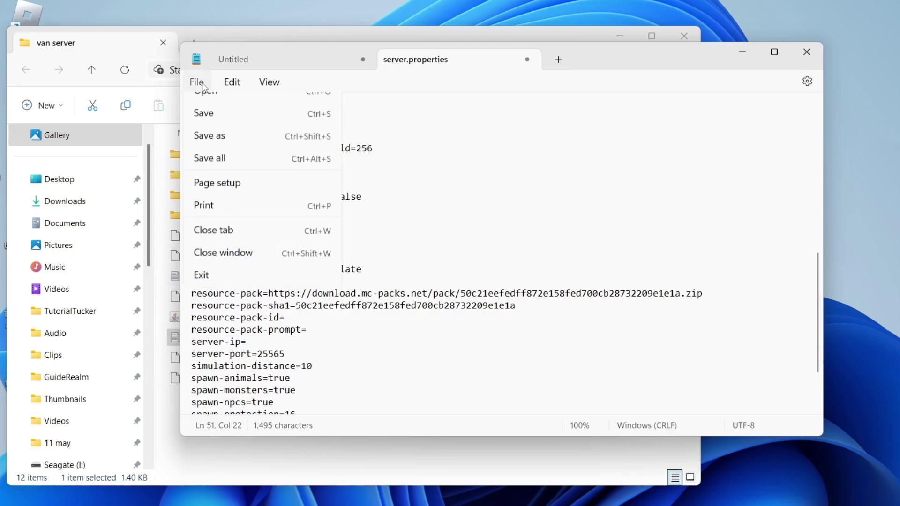
left_click(225, 172)
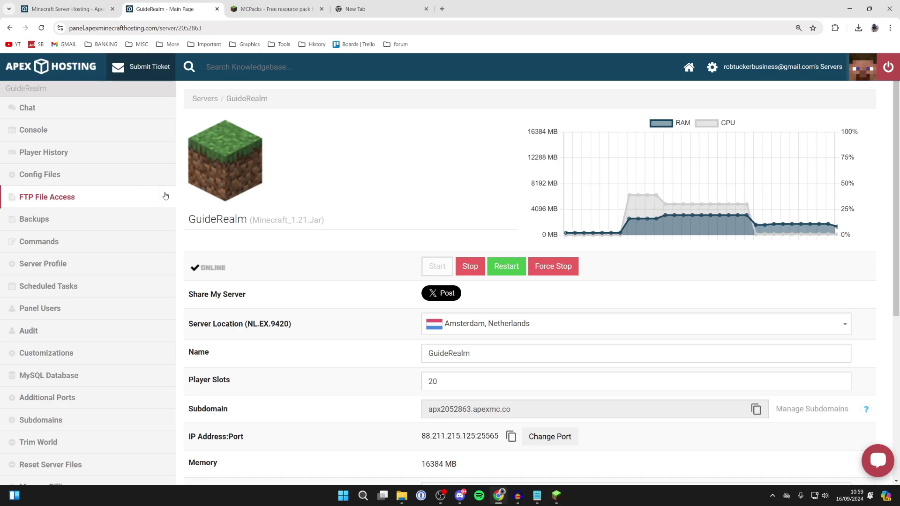
Step: Log in to the GuideRealm server's FTP file access in the Apex Hosting panel and open server.properties for editing
left_click(64, 201)
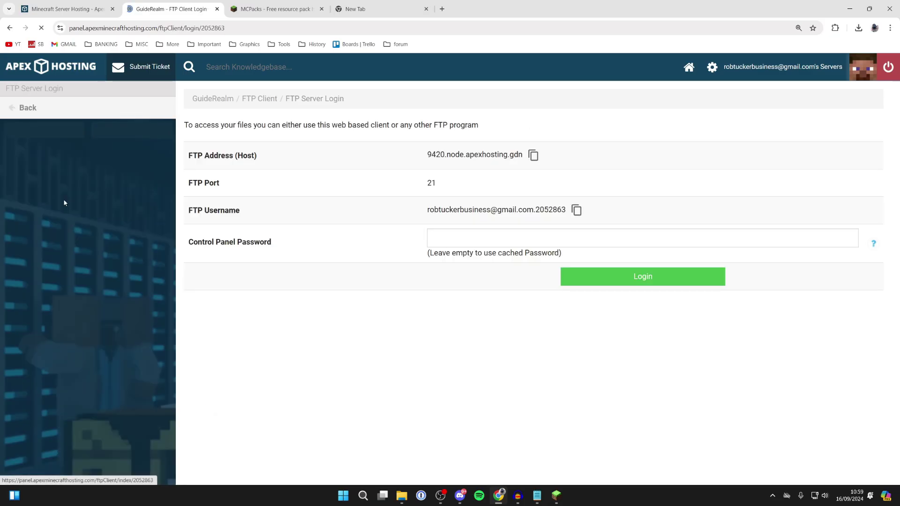
left_click(602, 286)
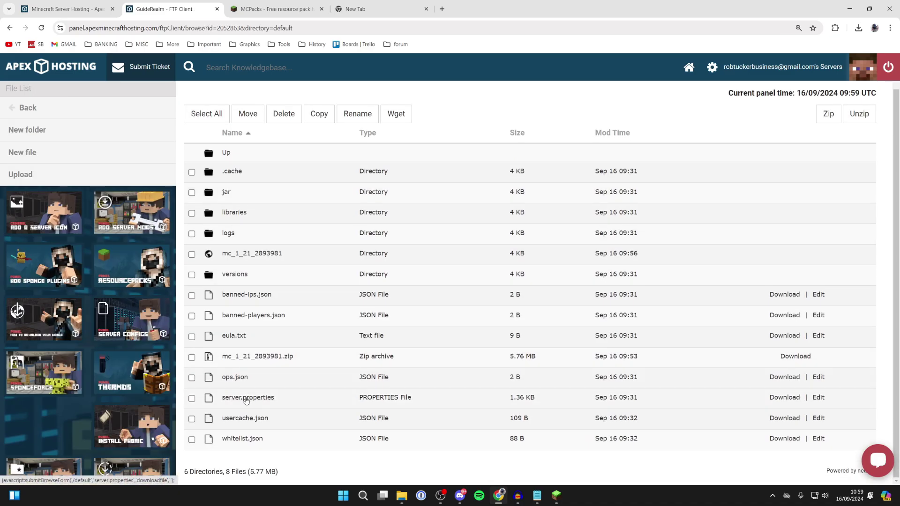
left_click(818, 398)
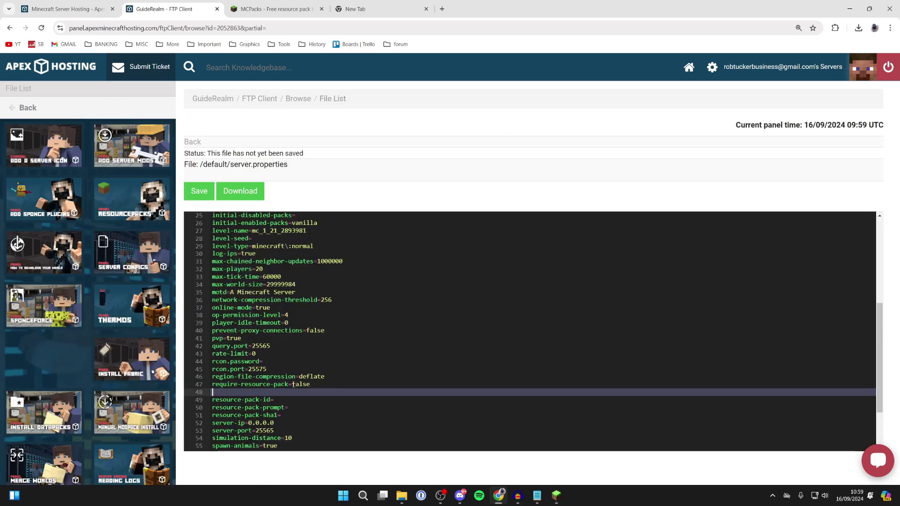
Step: Paste the copied resource pack lines below require-resource-pack=false, save the hosted server.properties, and leave the file list
key("ctrl+v")
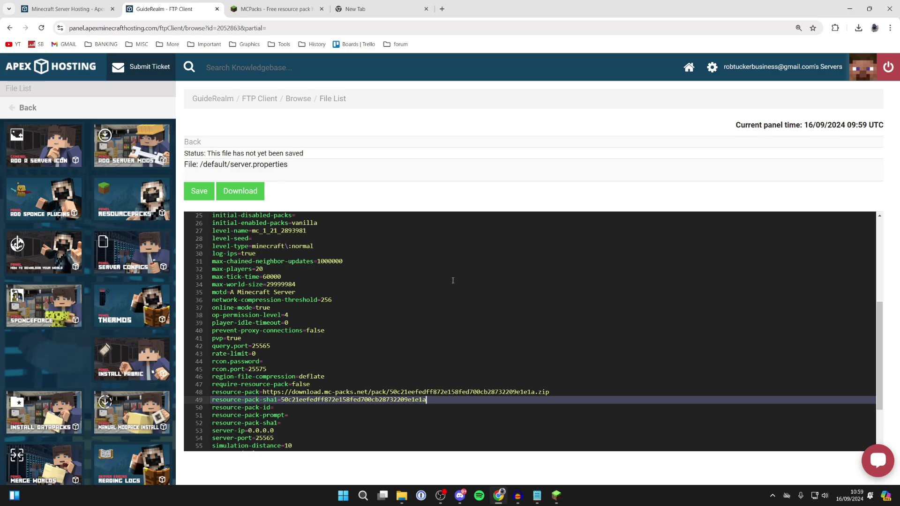
left_click(199, 191)
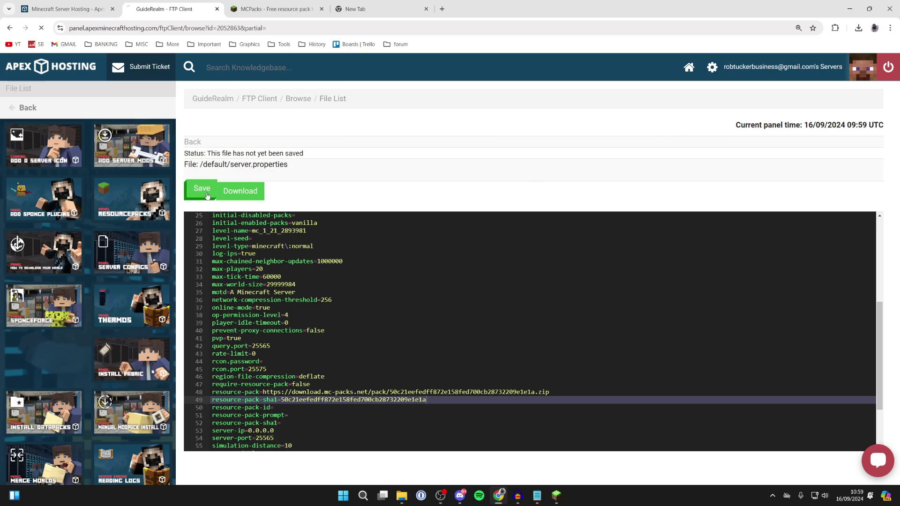
left_click(84, 110)
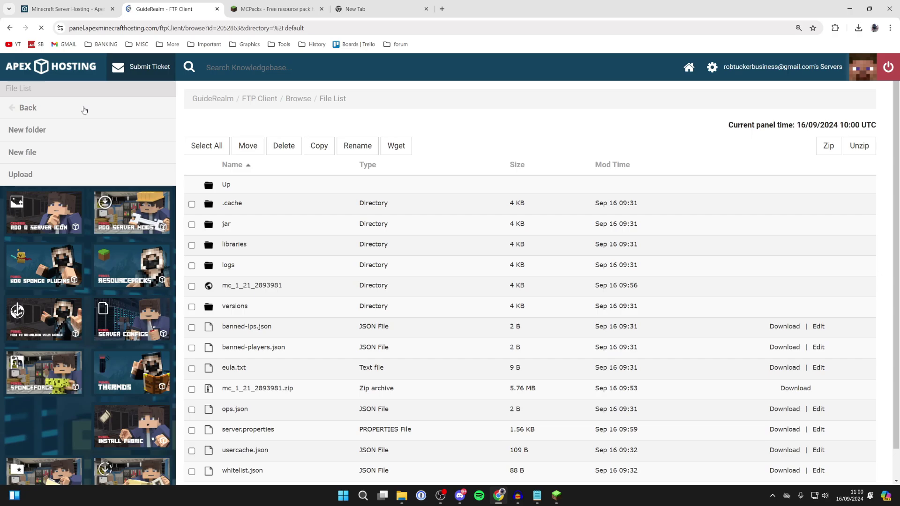
left_click(84, 110)
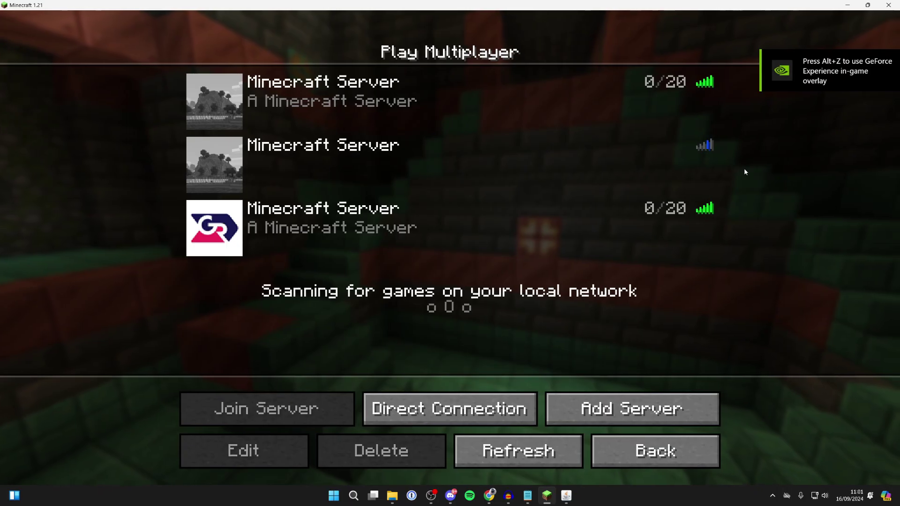
Step: Join the multiplayer server with the GR icon in Minecraft and accept its custom resource pack download
left_click(451, 232)
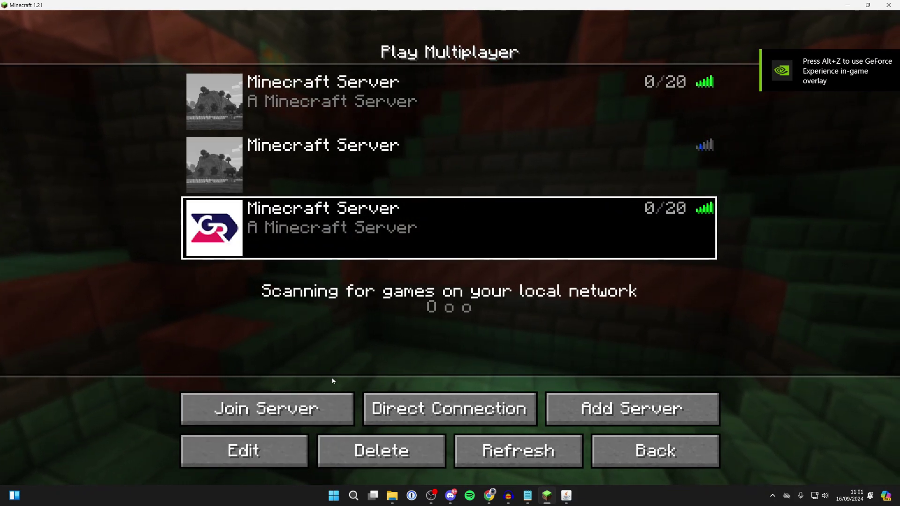
left_click(307, 406)
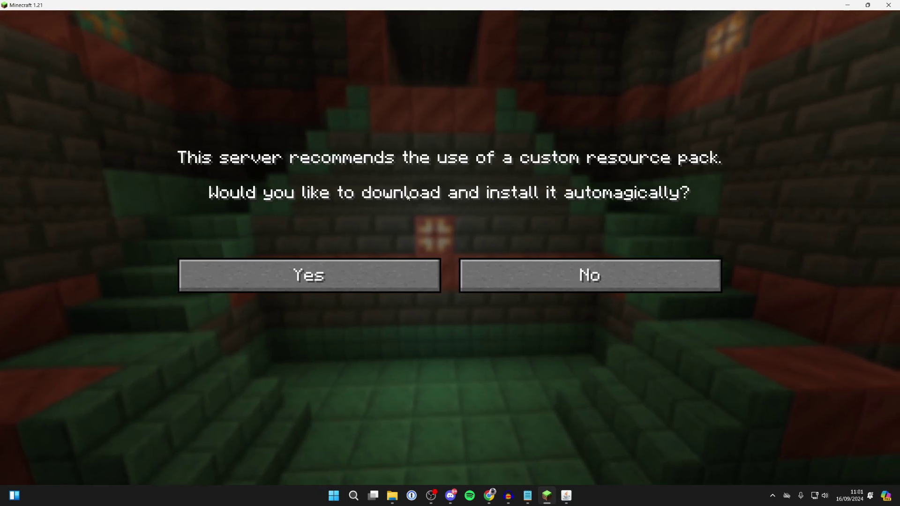
left_click(369, 275)
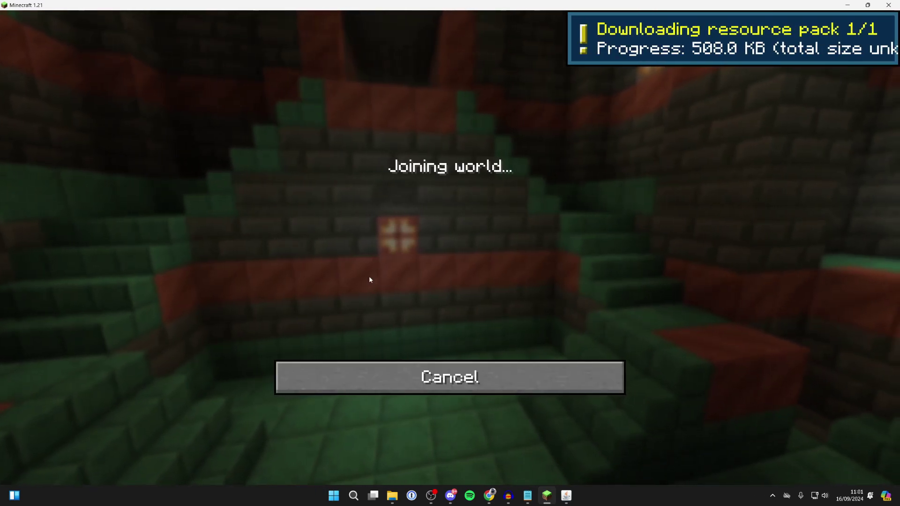